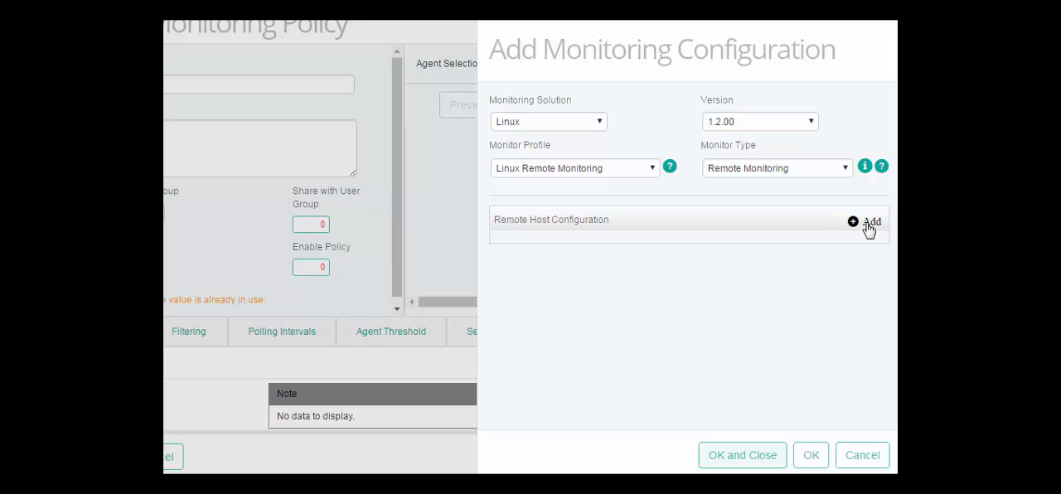
Add a remote host configuration and enter devmachine.bmc.com as its host name.
click(869, 229)
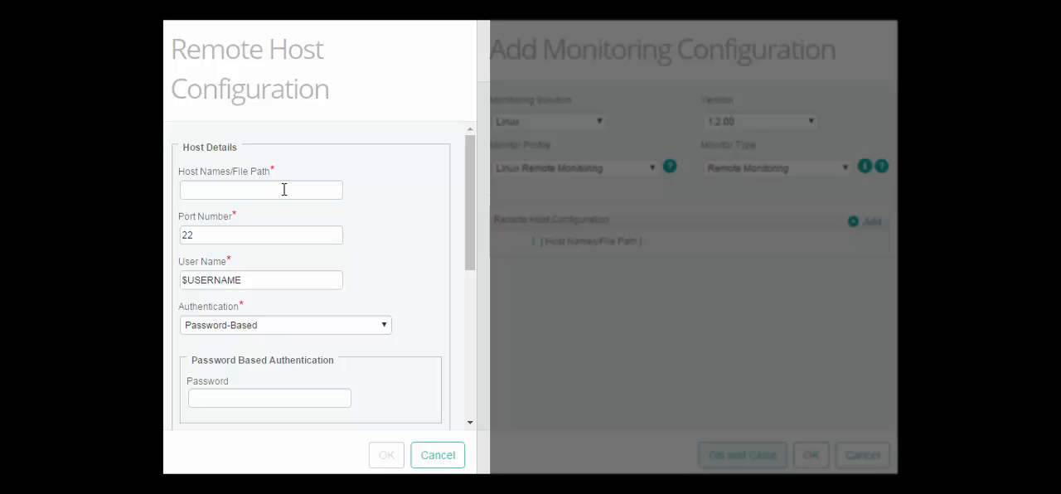
click(206, 190)
text(devmachin)
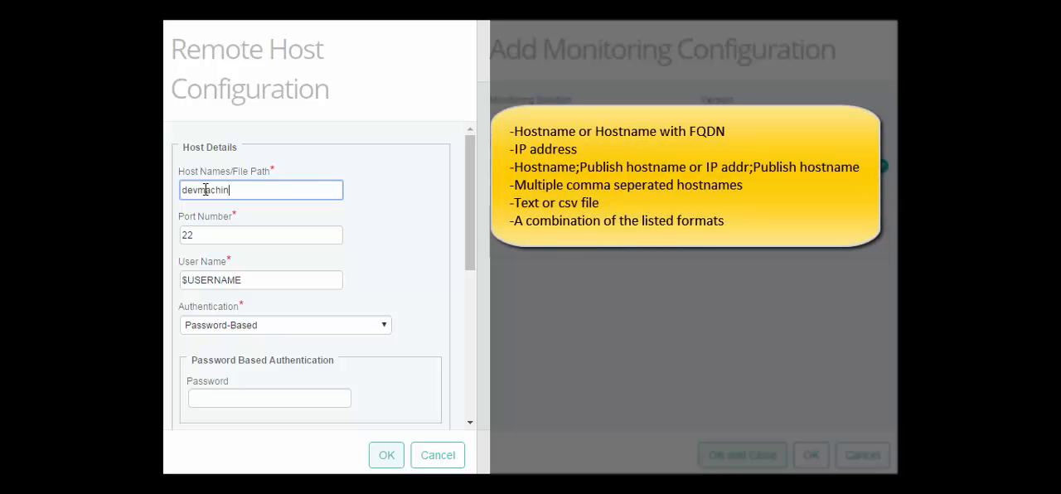
text(e.bmc.com)
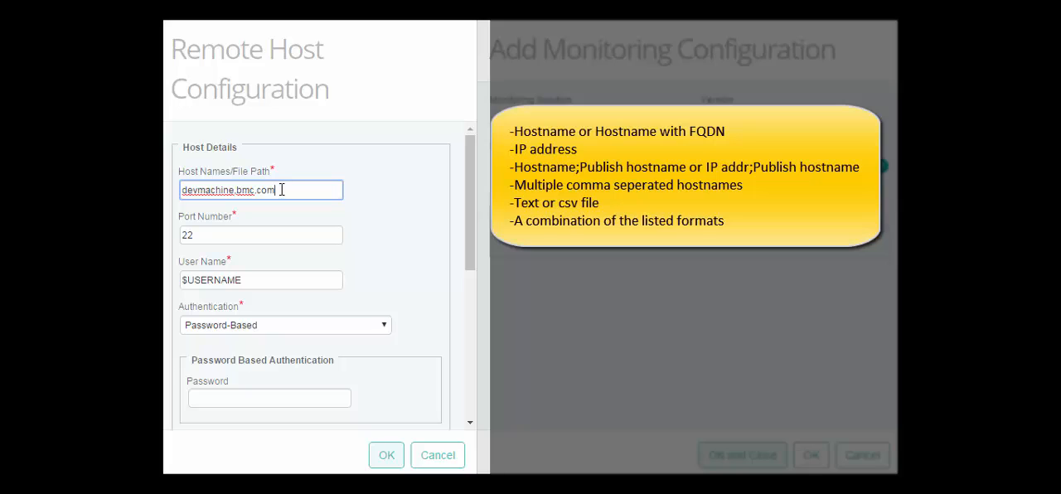
Shorten the host name to devmachine, then clear the host names field.
drag(281, 190, 234, 191)
key(BackSpace)
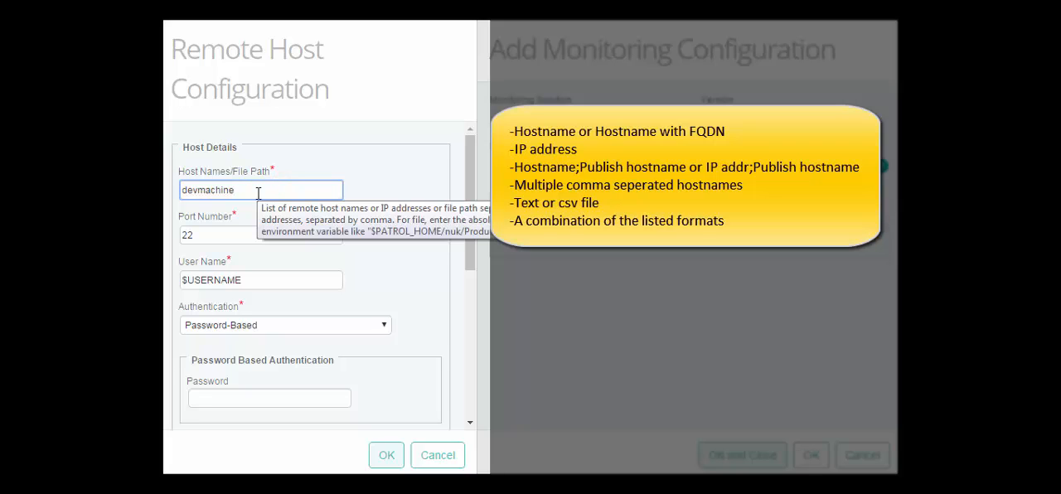
key(ctrl+a)
key(BackSpace)
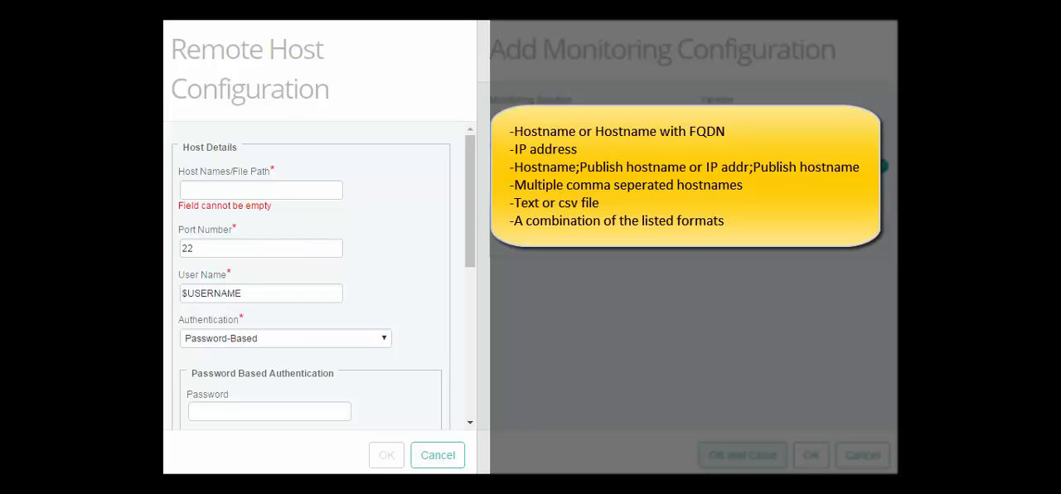
Try the IP address 10.123.81.127 as the remote host entry, then clear the field.
text(10.123.81.127)
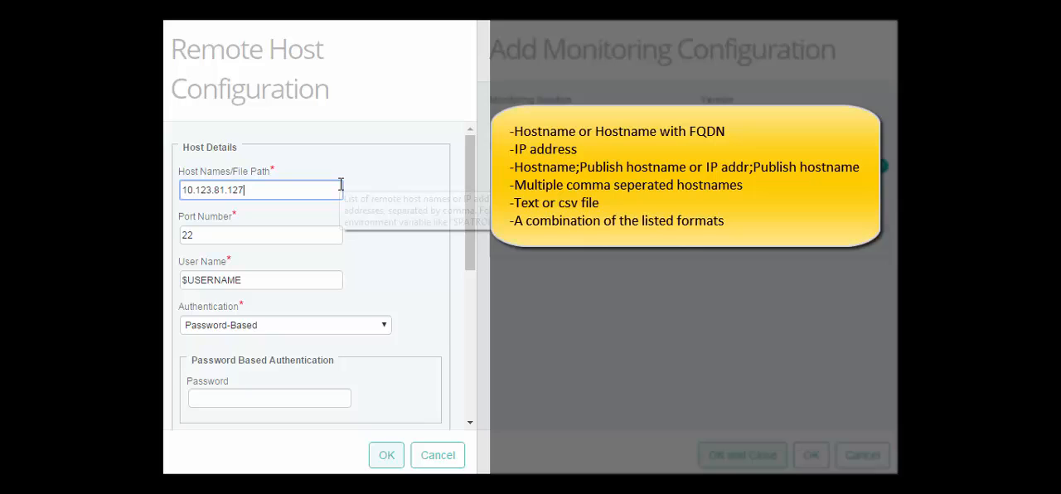
drag(340, 190, 176, 192)
key(BackSpace)
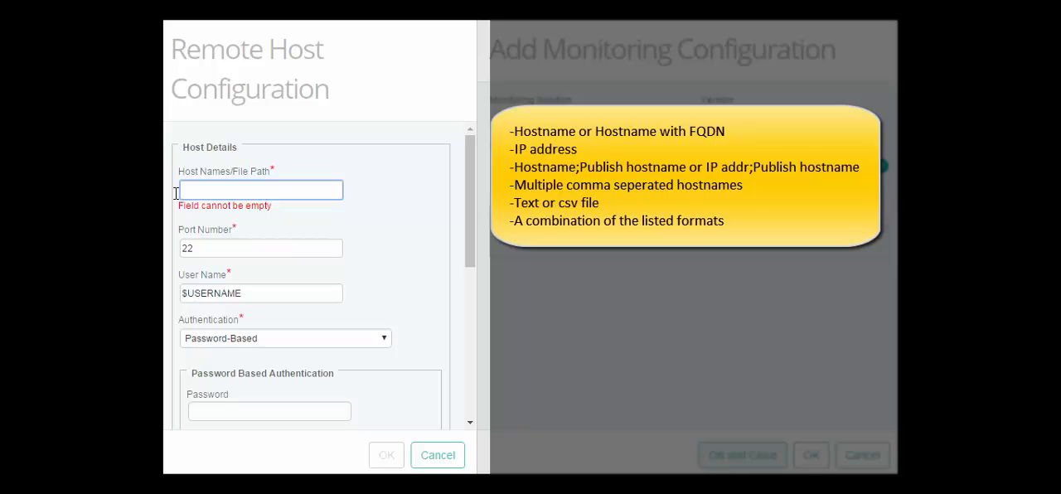
Try the host and publish-name pairs Server1;Mercury,10.123.88.124;Mars as the host entry, then clear the field.
text(Server1;Mercury)
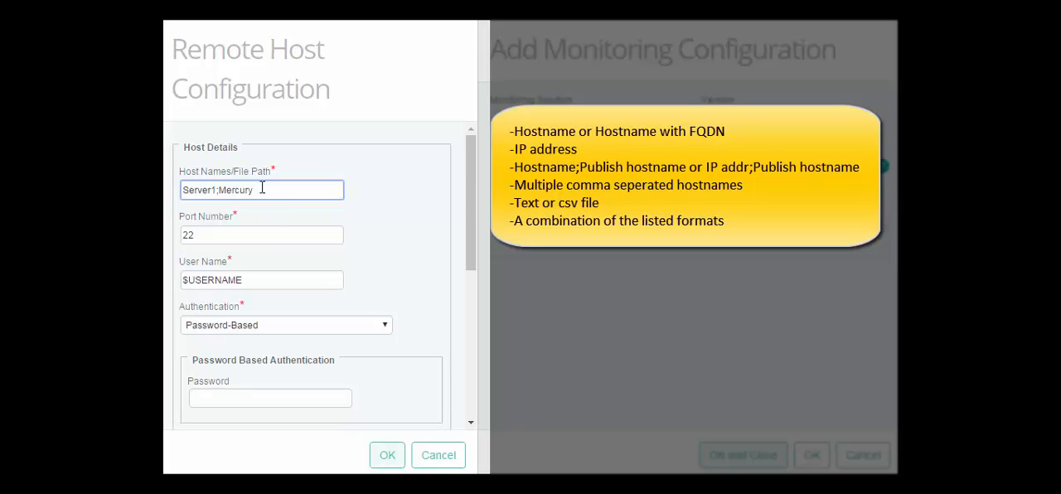
text(,10.123.88.124;Mars)
key(ctrl+a)
key(BackSpace)
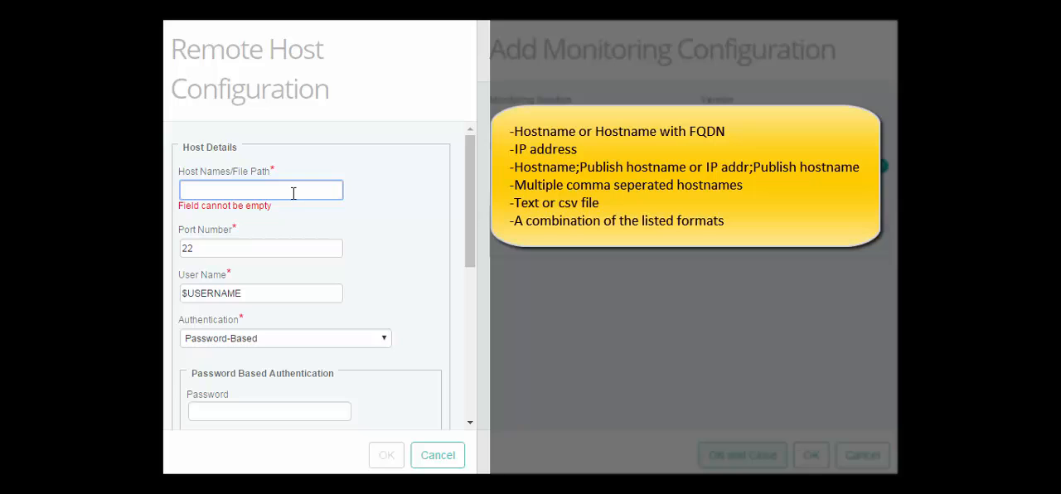
Try the comma-separated list host1,host2,host3,host4 as the host entry, then clear the field.
text(host)
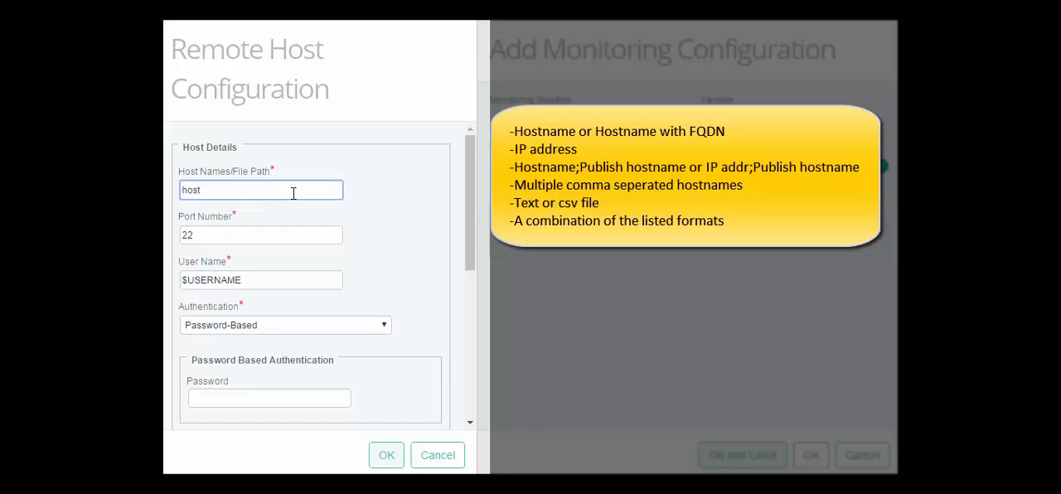
text(1.host2,host3,ho)
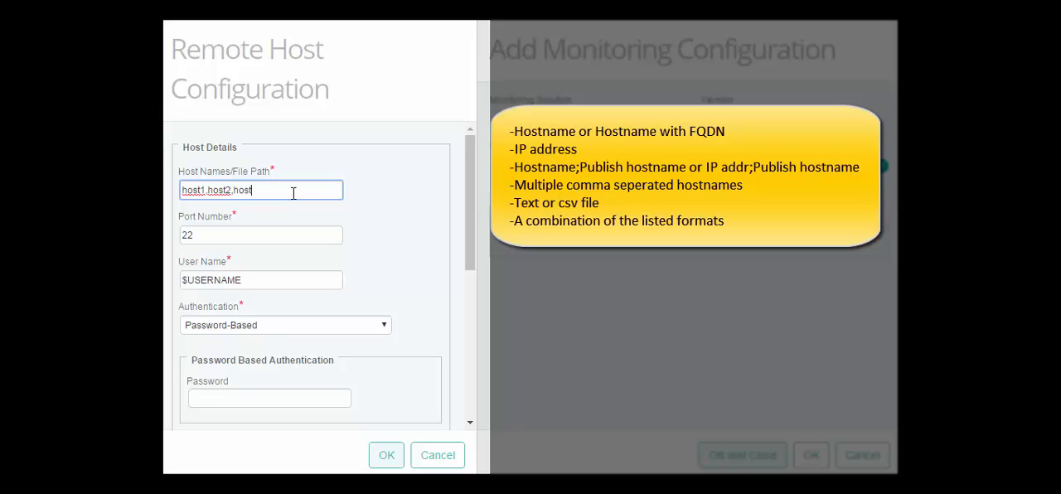
text(st4)
key(ctrl+a)
key(BackSpace)
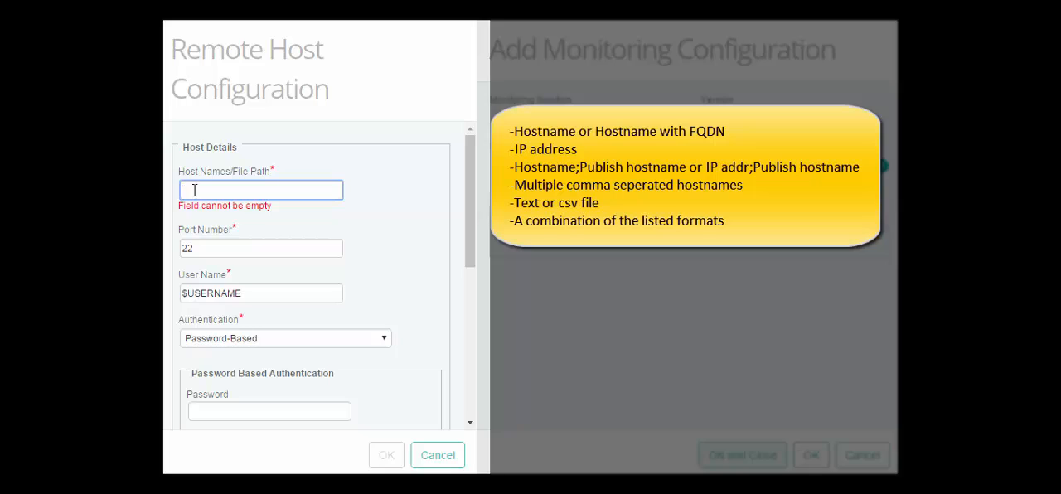
Try the file path /opt/bmc/PA/Remotehostsfile as the host entry, then clear the field.
click(199, 188)
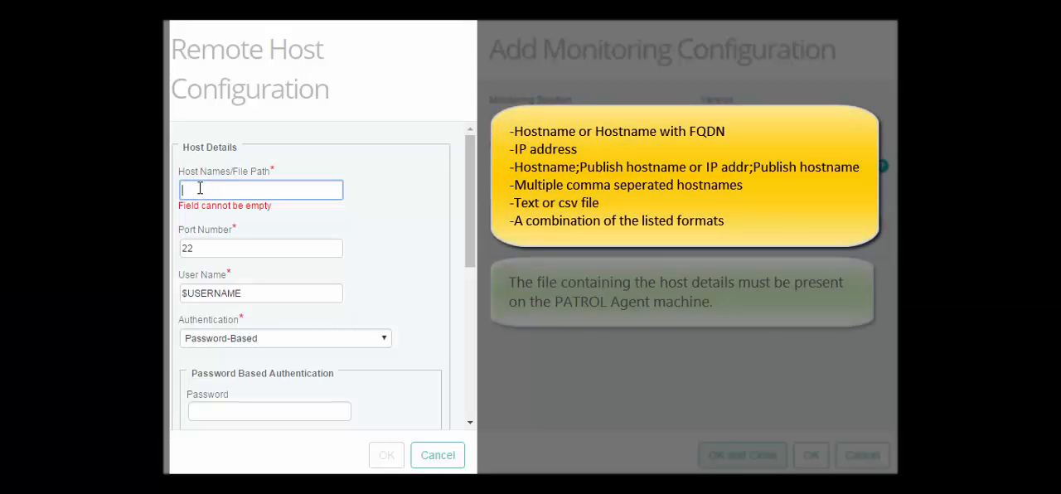
text(/opt/bmc/PA/Remotehostsfile)
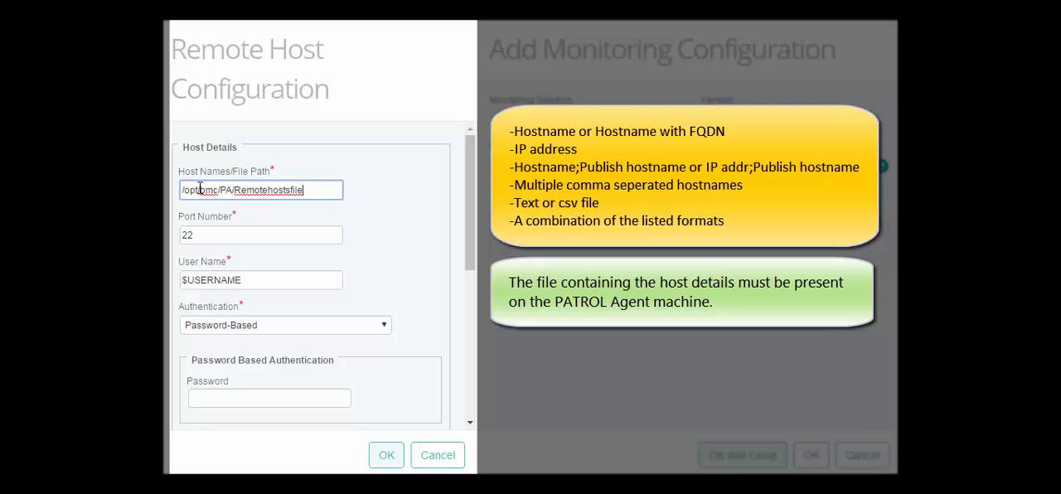
key(ctrl+a)
key(BackSpace)
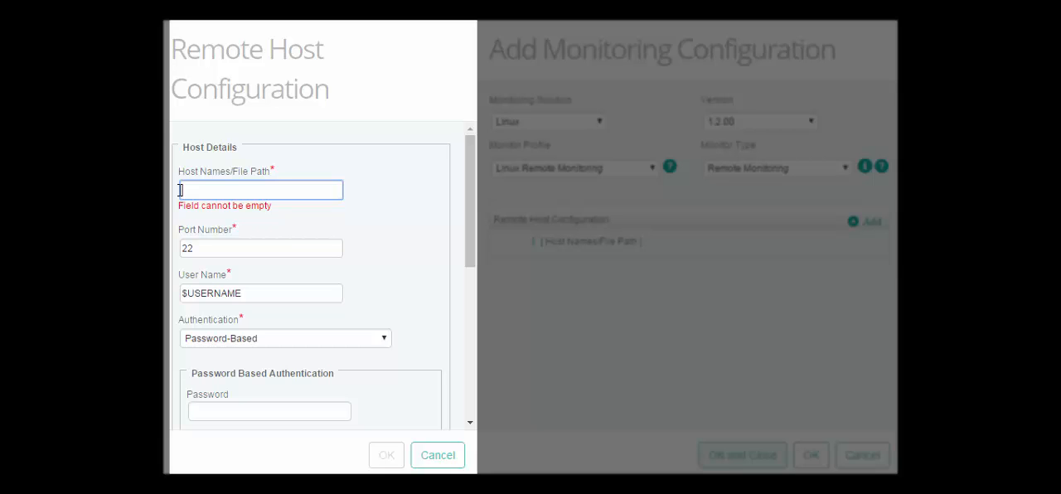
Enter clm-pun-021099;Mercury as the remote host name and its publish host name.
text(clm-pun-021099)
text(;M)
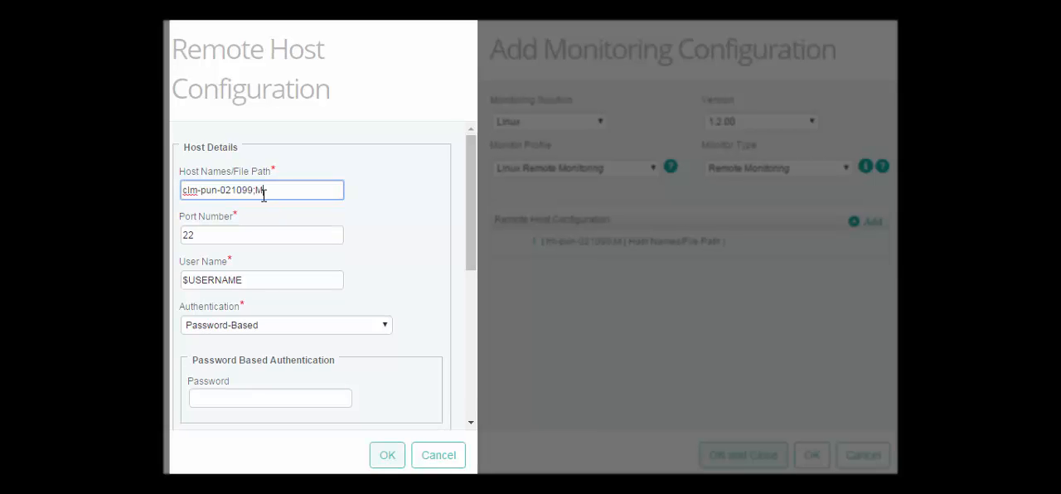
text(ercury)
Use port 22 and the user name $USERNAME with Password-Based authentication for the remote host.
click(210, 233)
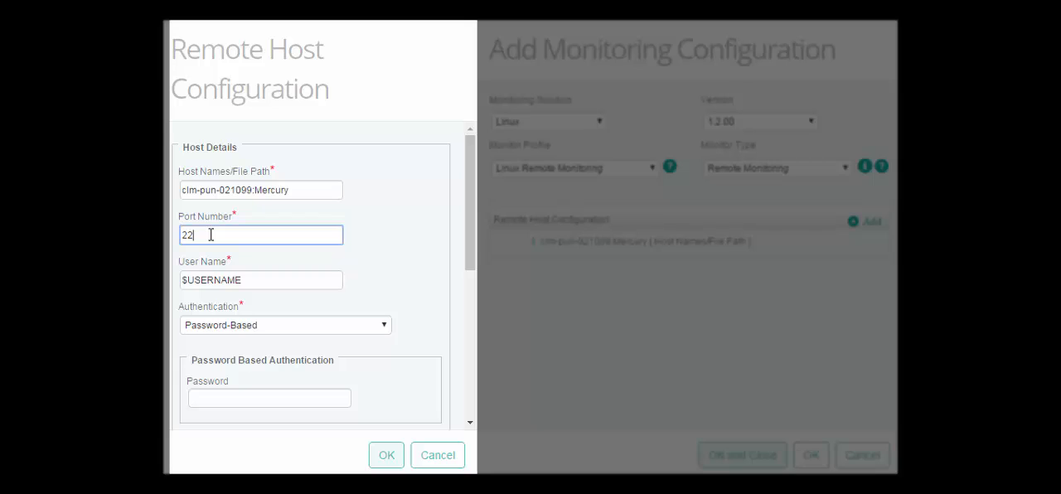
click(244, 280)
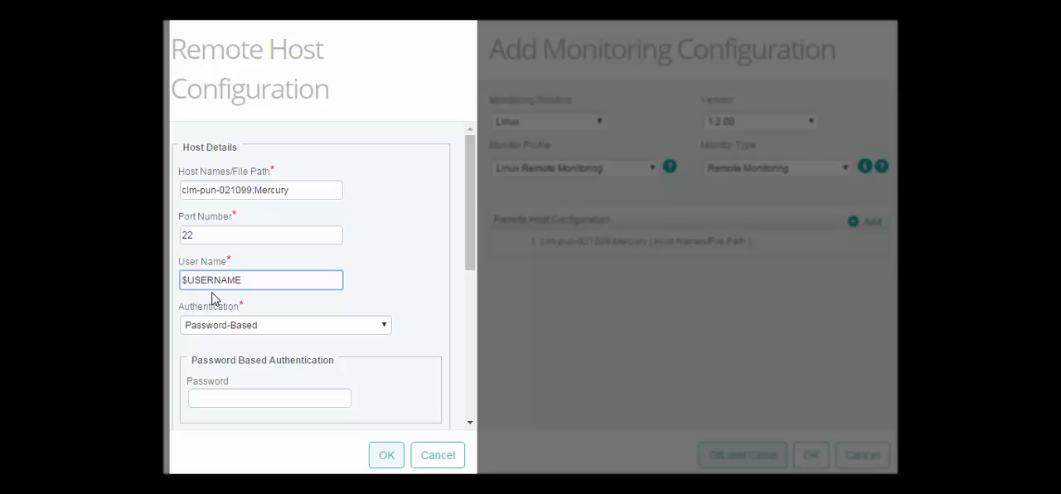
click(381, 329)
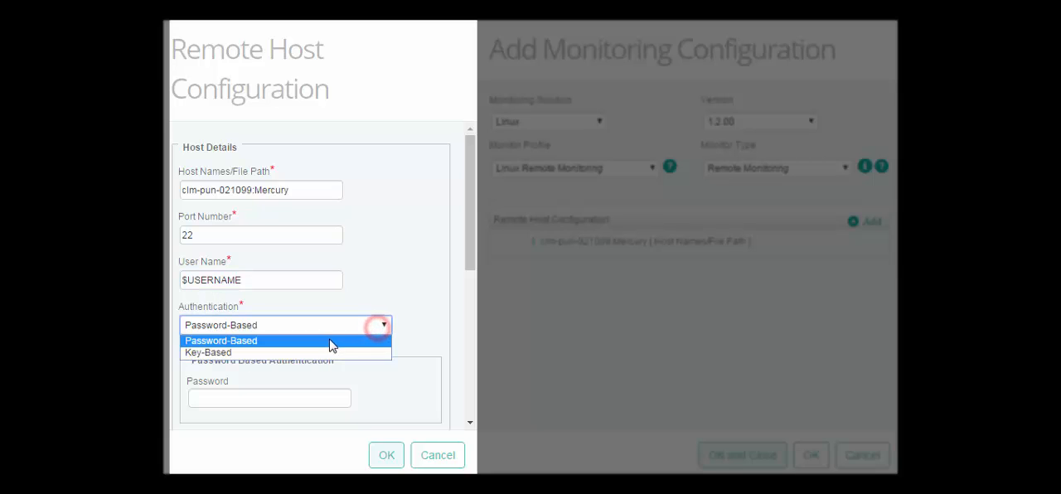
click(326, 342)
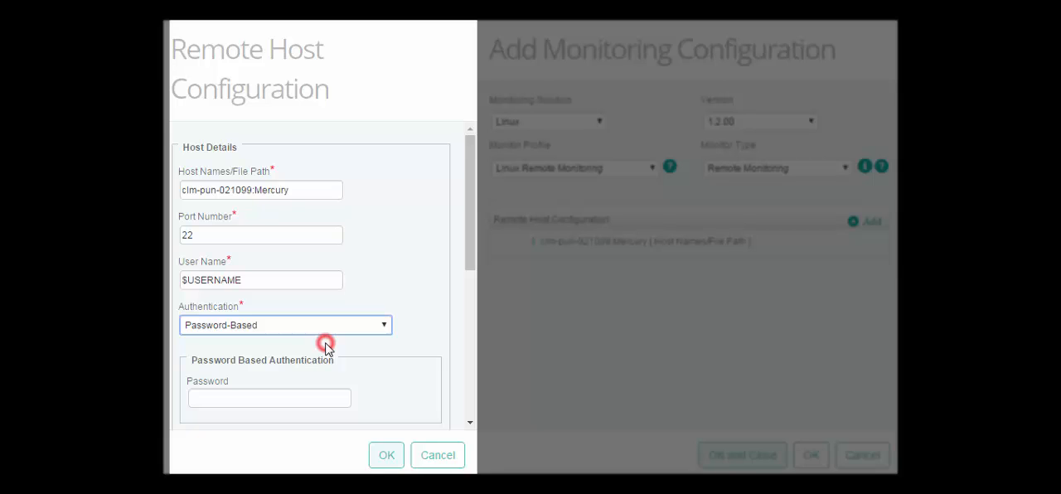
scroll(326, 343, down, 3)
click(264, 160)
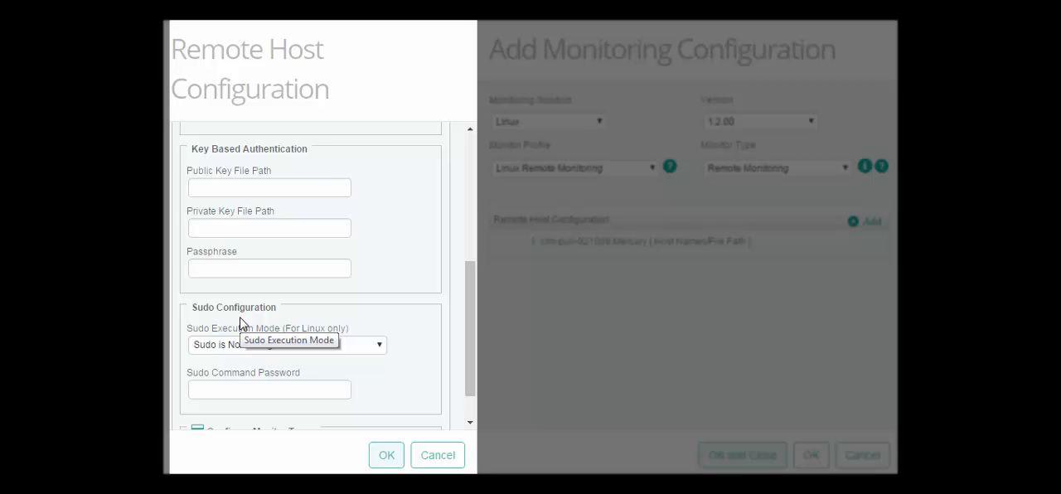
Choose Standard Monitoring as the monitoring option and review the monitor types selected under Advanced Configuration.
scroll(469, 291, down, 3)
click(381, 341)
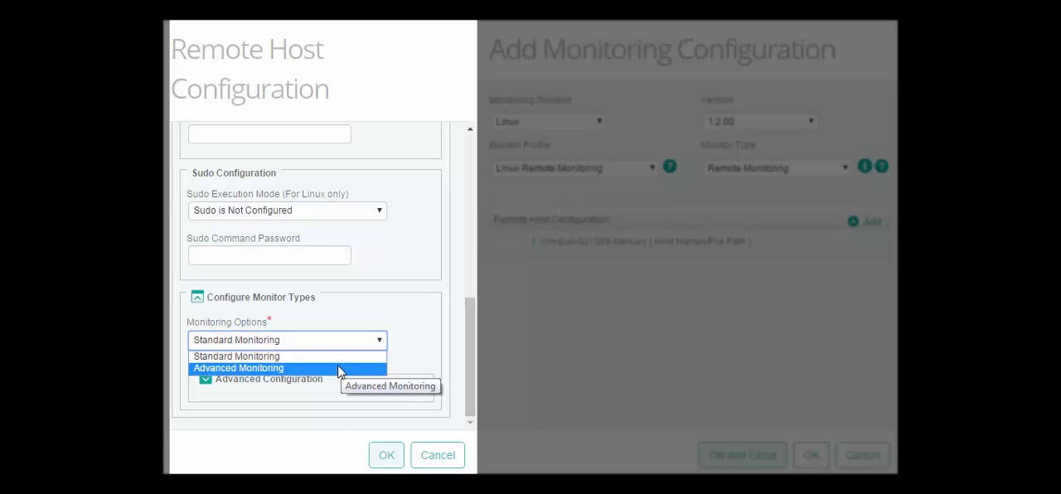
click(338, 358)
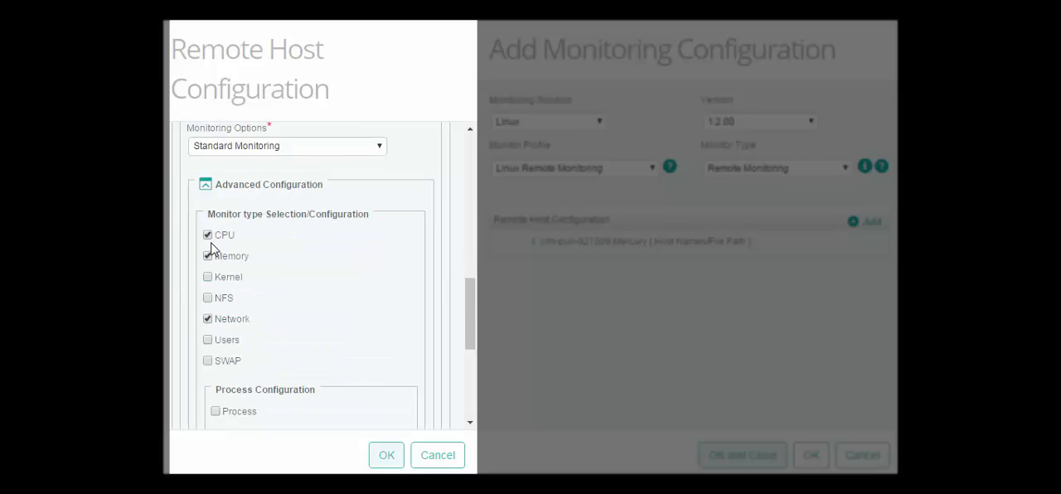
drag(467, 294, 465, 363)
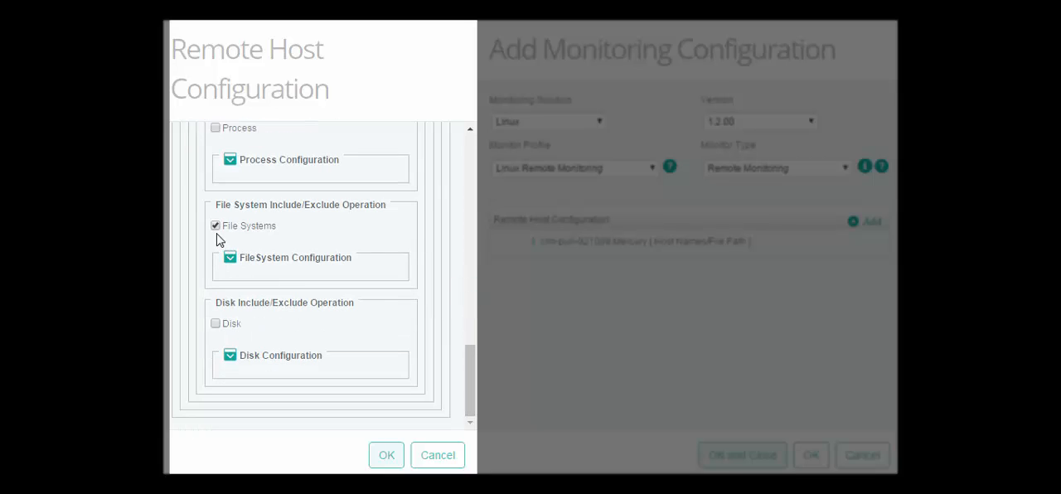
scroll(371, 231, up, 8)
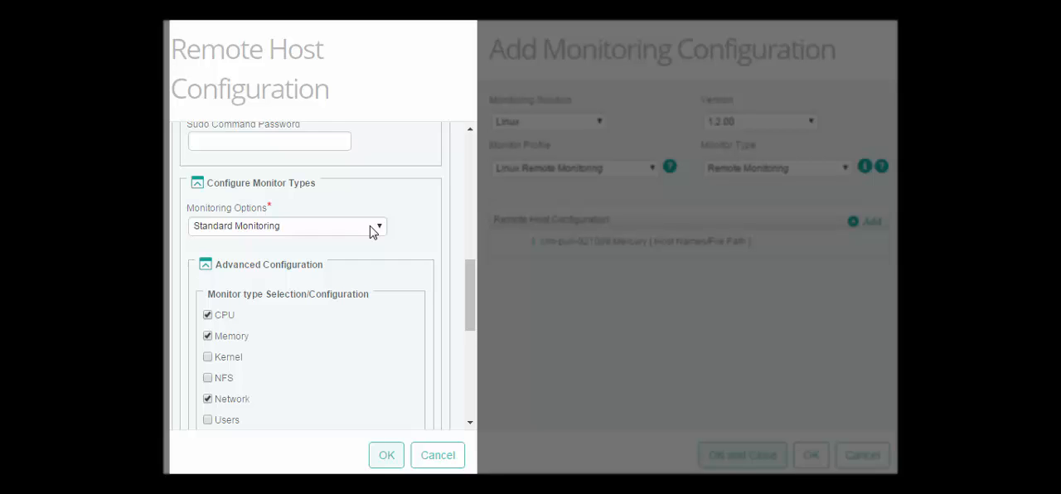
Set the monitoring option to Advanced Monitoring and review the available monitor types.
click(379, 227)
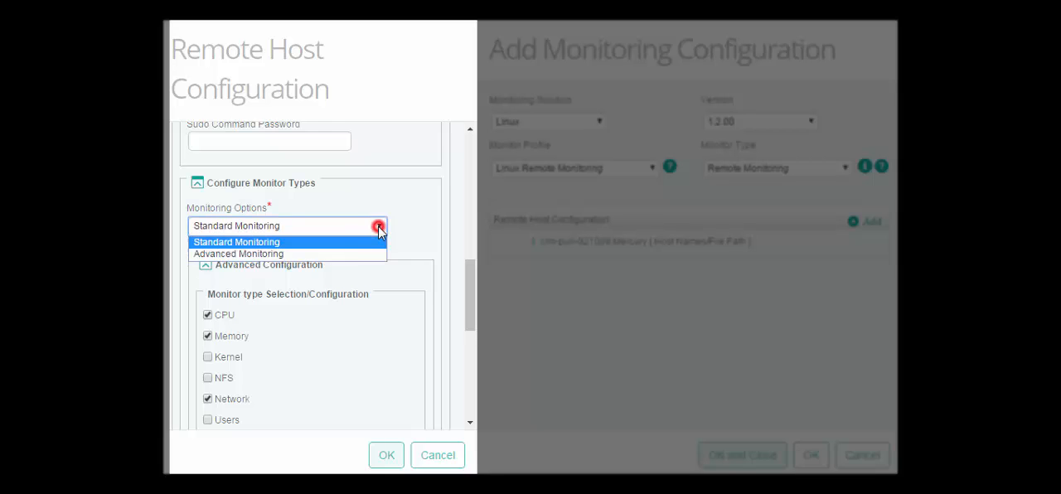
click(349, 255)
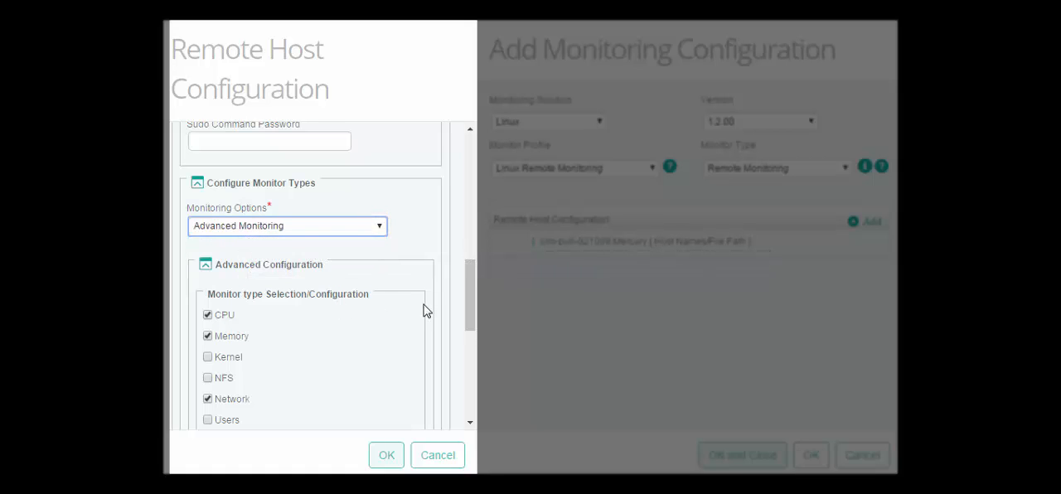
drag(470, 303, 469, 351)
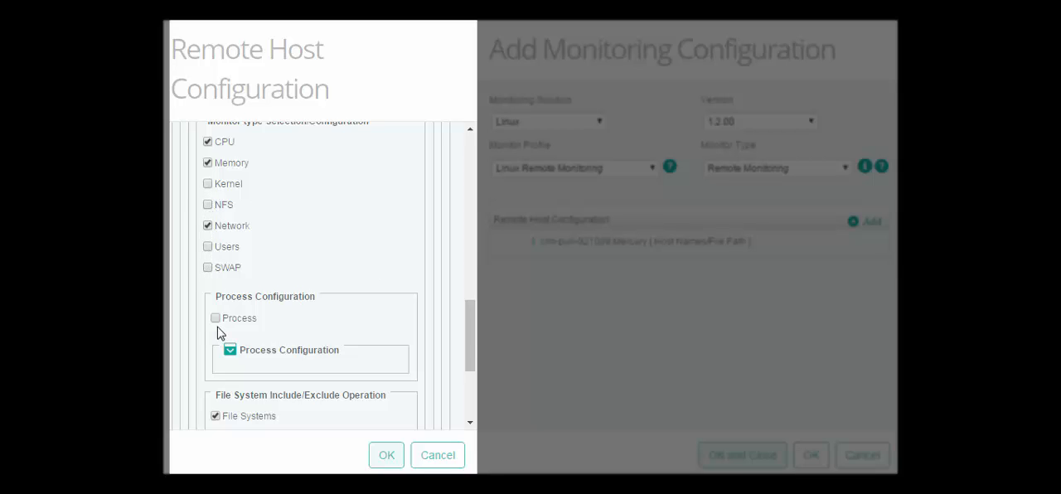
drag(468, 332, 464, 391)
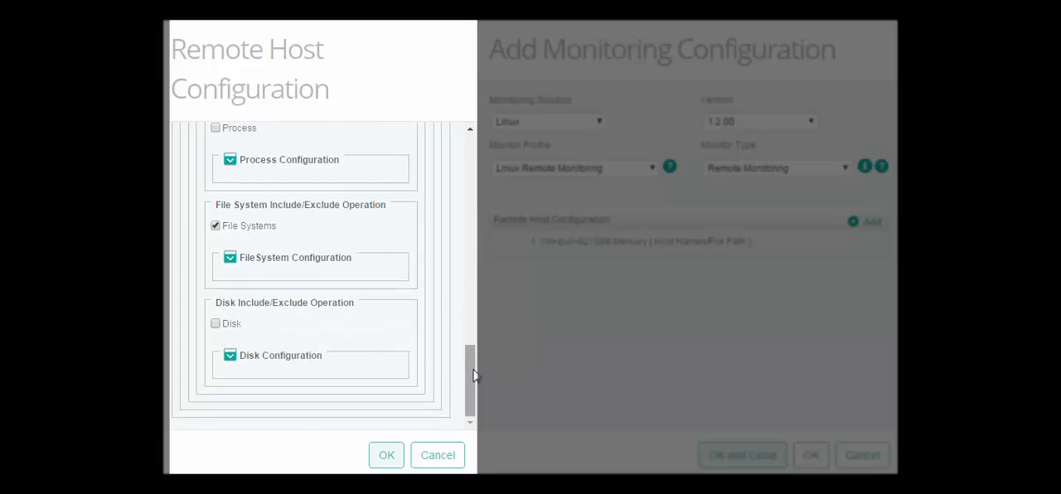
drag(471, 374, 466, 311)
drag(467, 282, 466, 308)
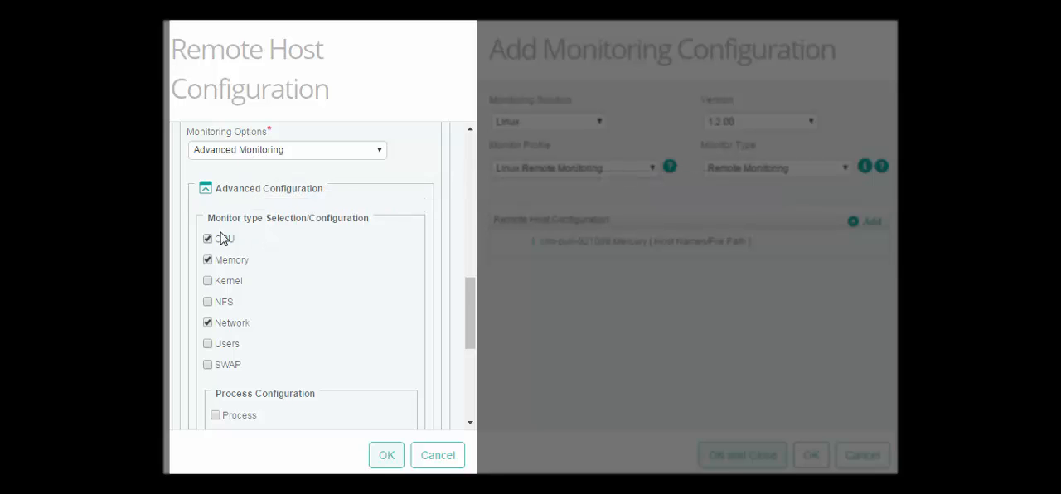
Enable the Kernel, NFS, Users and SWAP monitor types and disable Network.
click(208, 281)
click(208, 302)
click(208, 322)
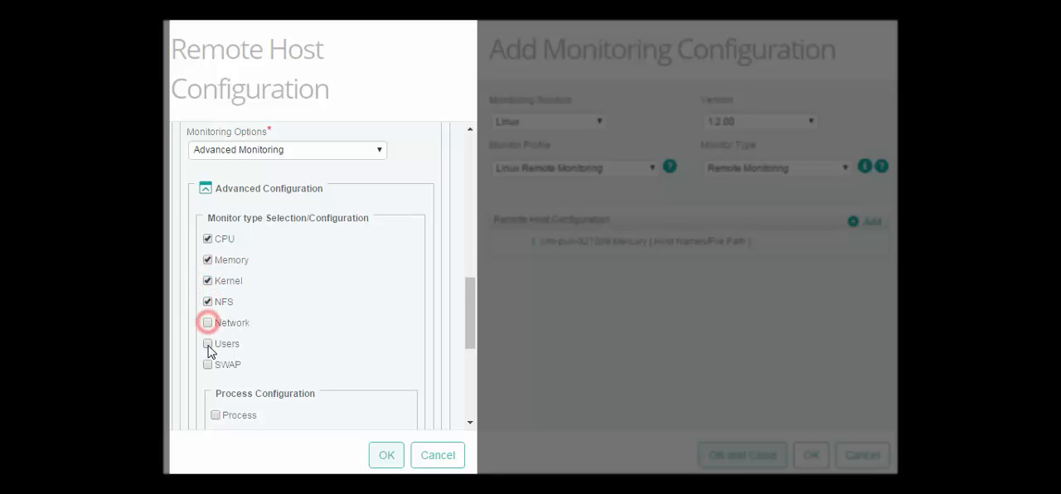
click(208, 344)
click(208, 364)
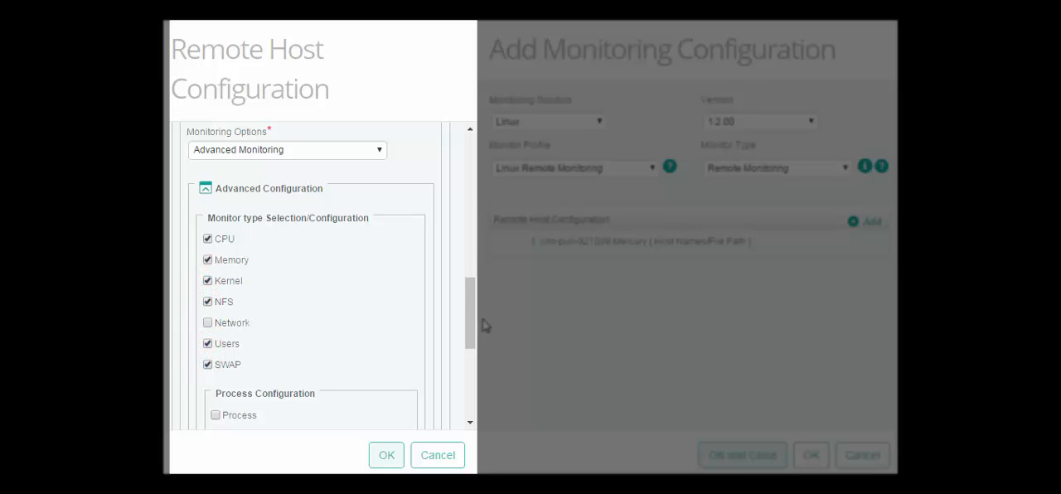
Disable File Systems monitoring and enable Disk monitoring.
drag(472, 316, 455, 403)
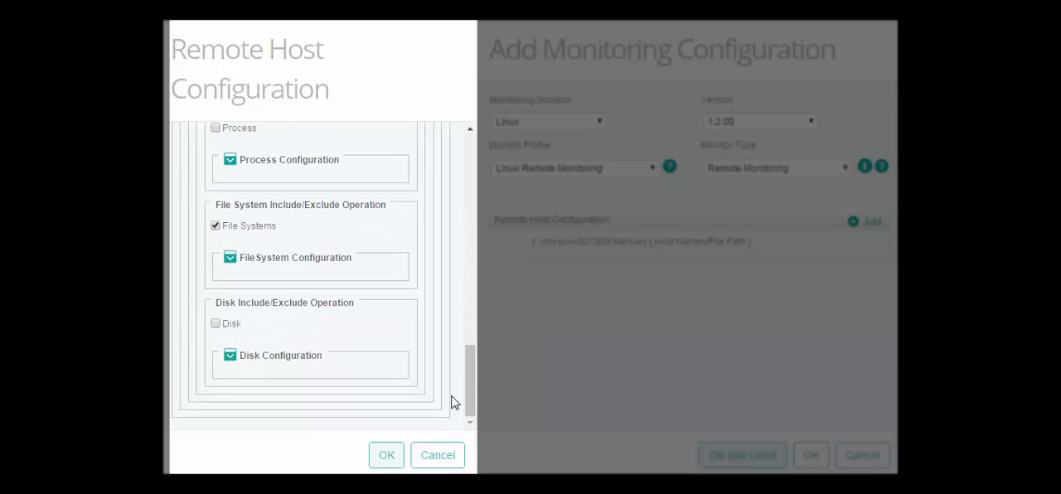
click(215, 226)
click(215, 324)
Exclude disks matching ^sda.* in the disk configuration and confirm the remote host configuration.
click(229, 357)
click(309, 304)
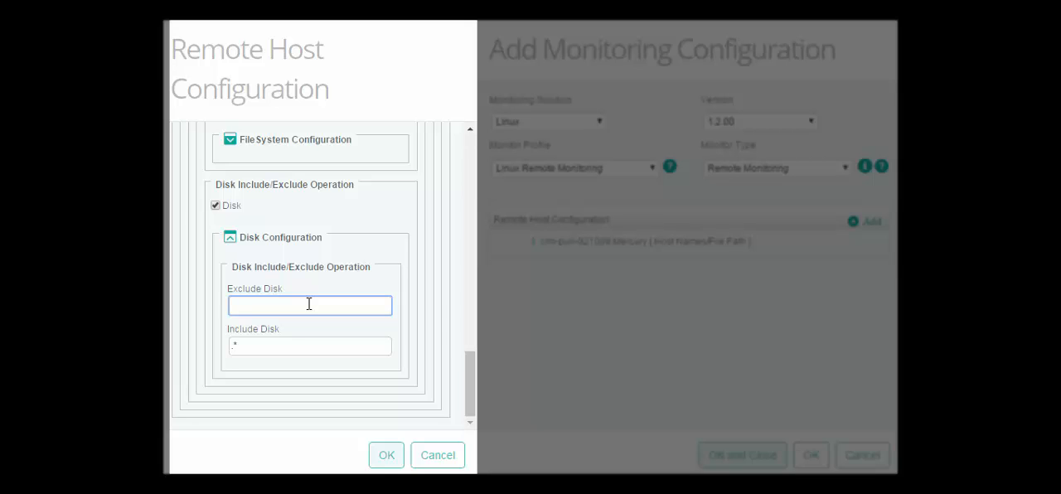
text(^sda.*)
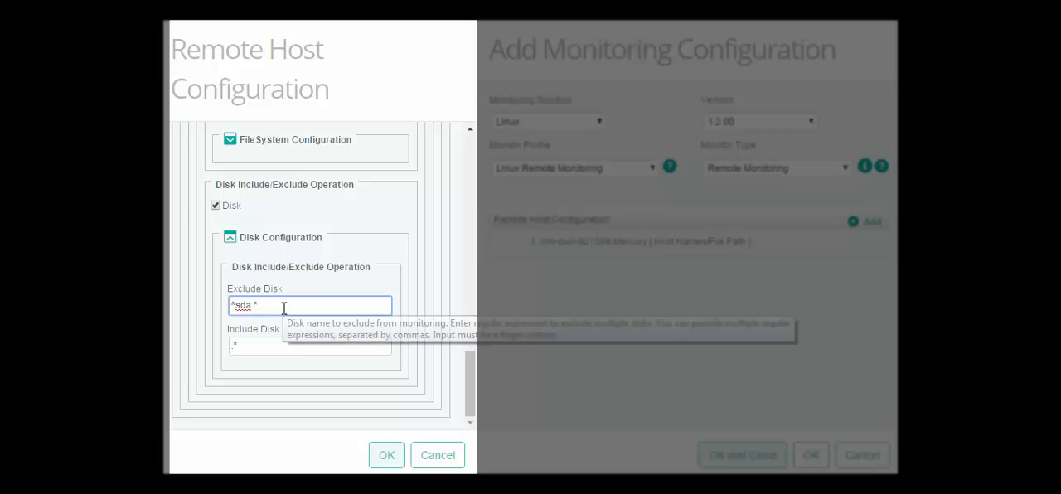
click(281, 306)
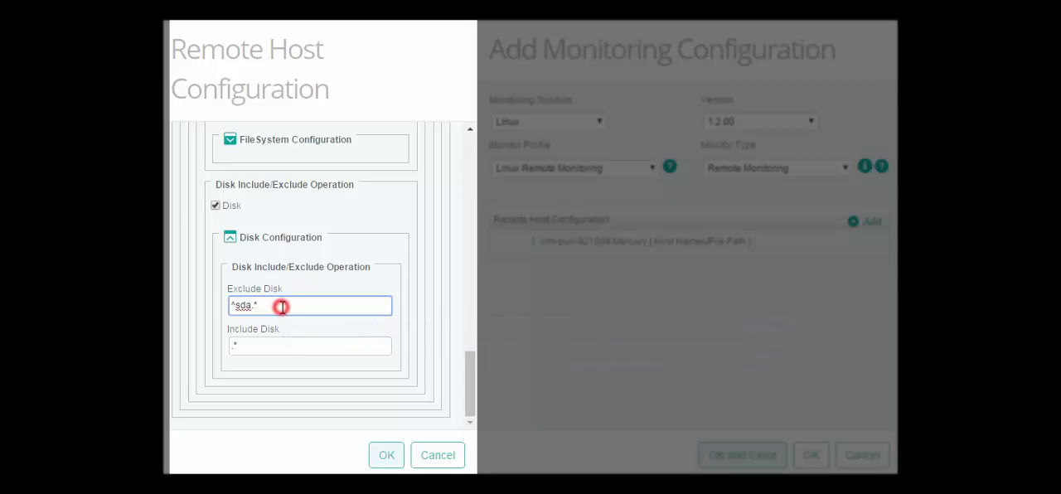
click(386, 455)
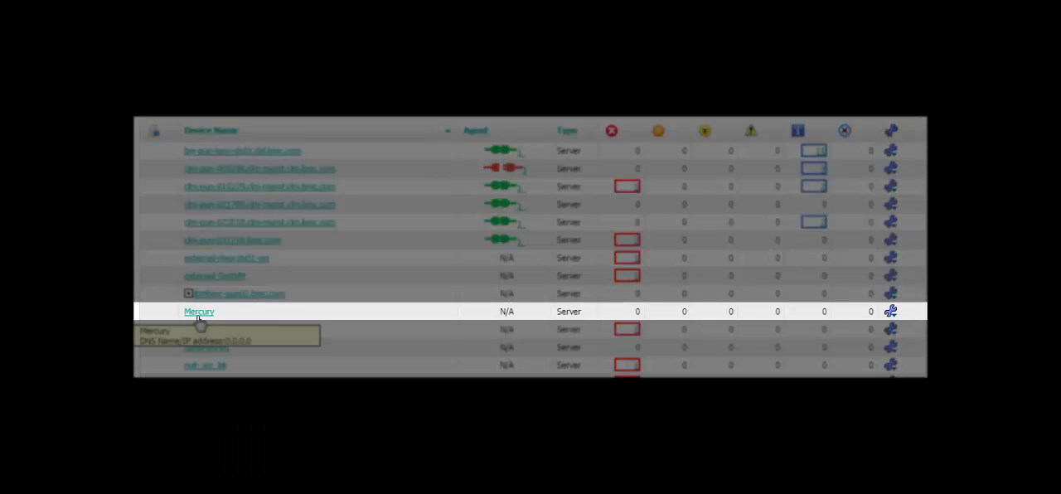